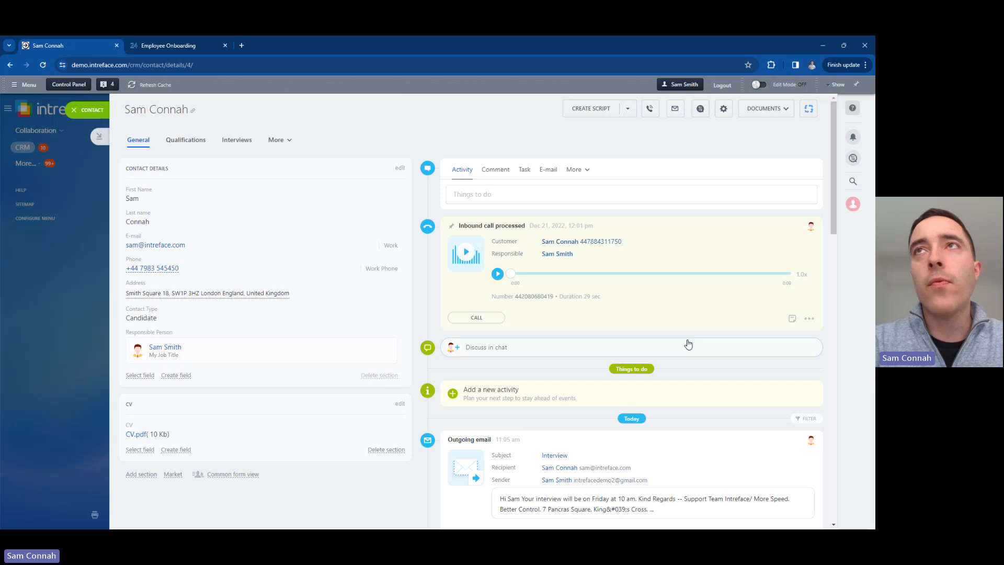
Read the outgoing Interview email in the candidate's contact timeline and return to the contact record.
{"action": "left_click_drag", "start_coordinate": [835, 227], "coordinate": [833, 254]}
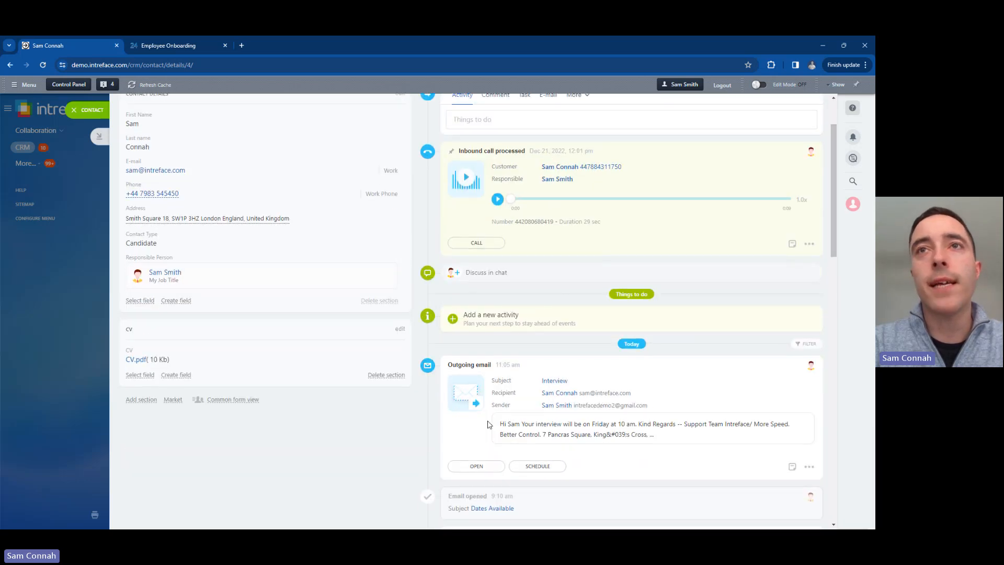
{"action": "left_click", "coordinate": [477, 465]}
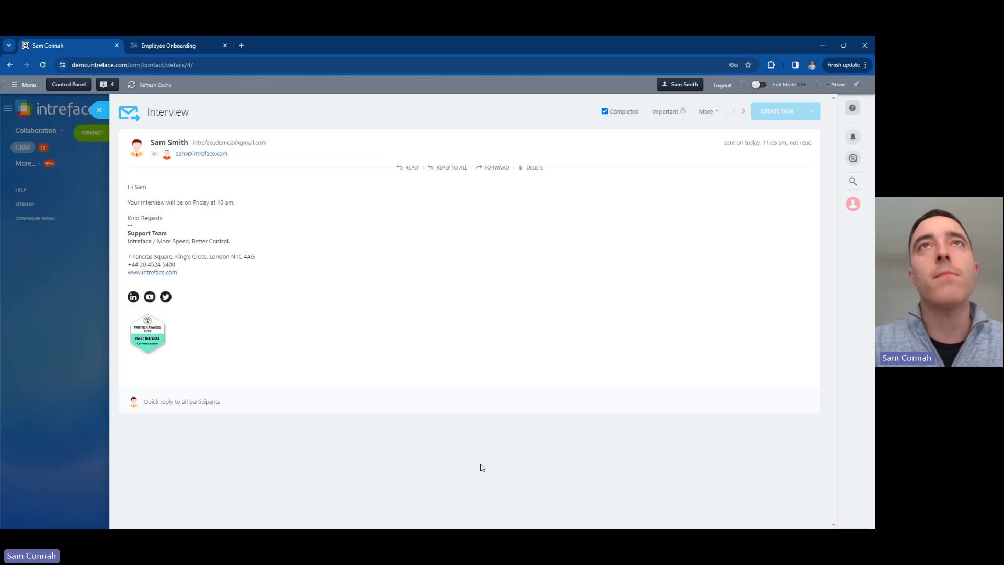
{"action": "left_click", "coordinate": [99, 110]}
{"action": "scroll", "coordinate": [832, 230], "scroll_direction": "up", "scroll_amount": 3}
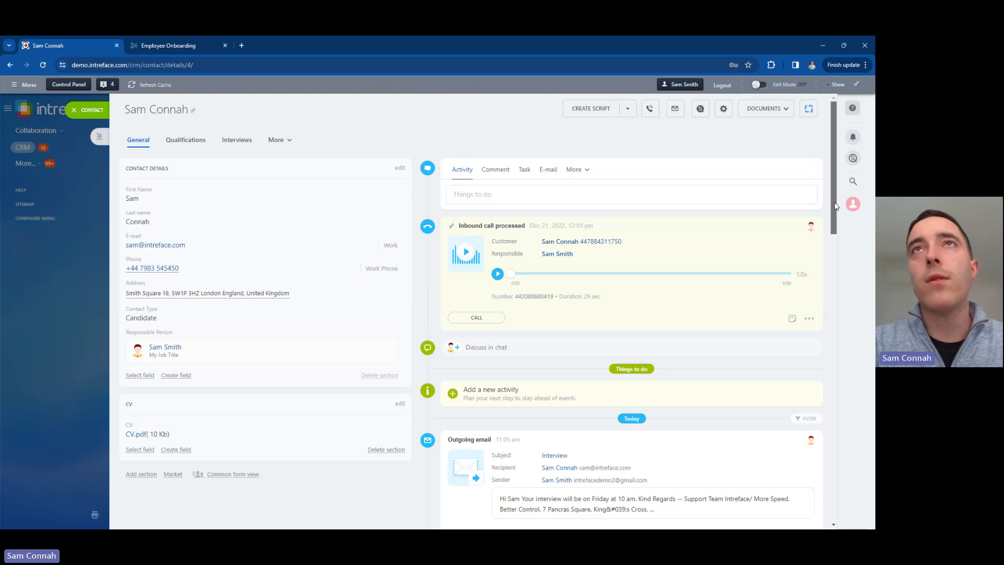
Review the templates available for a new e-mail to the candidate and sample the inbound call recording.
{"action": "left_click", "coordinate": [548, 169]}
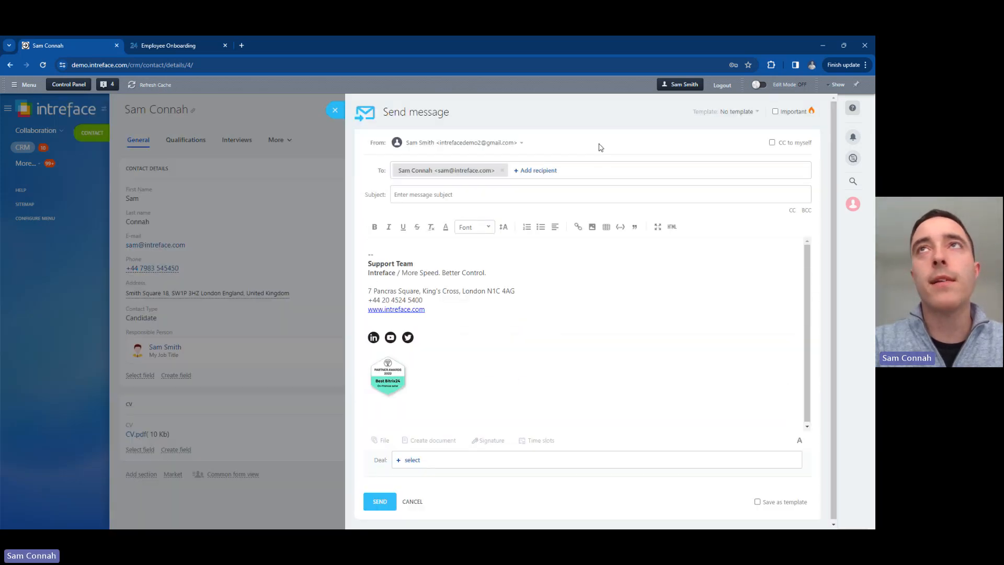
{"action": "left_click", "coordinate": [737, 112]}
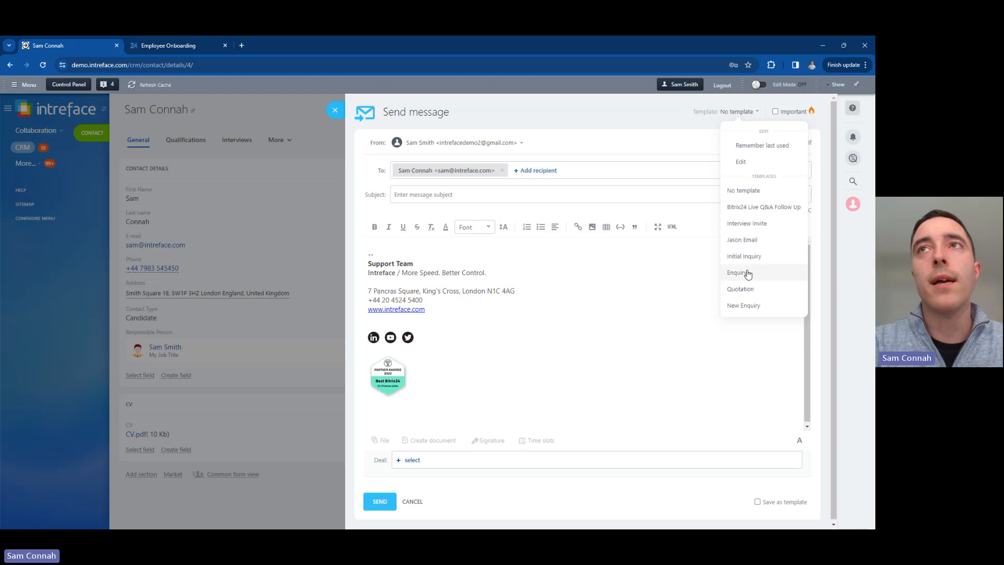
{"action": "left_click", "coordinate": [335, 110]}
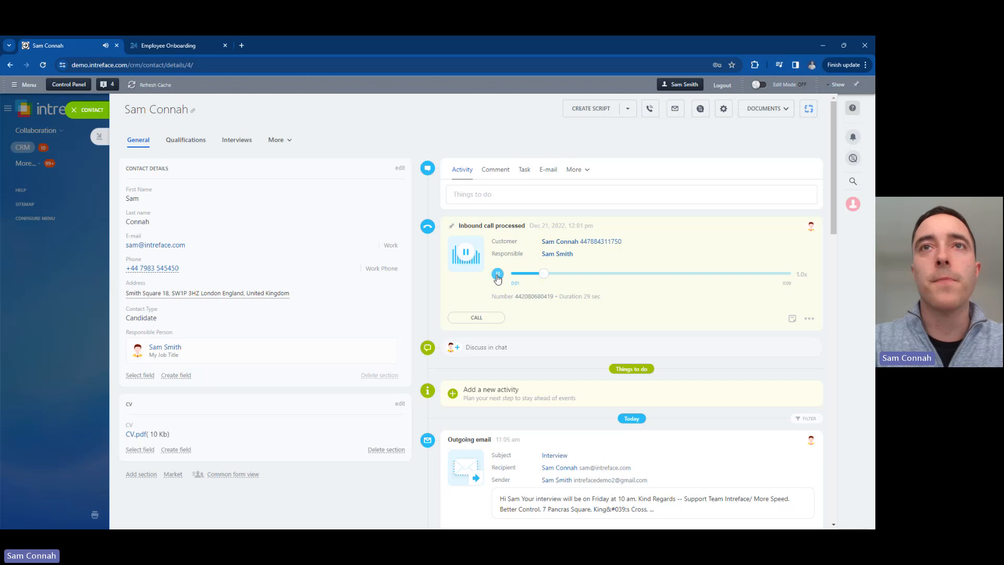
{"action": "left_click", "coordinate": [497, 274]}
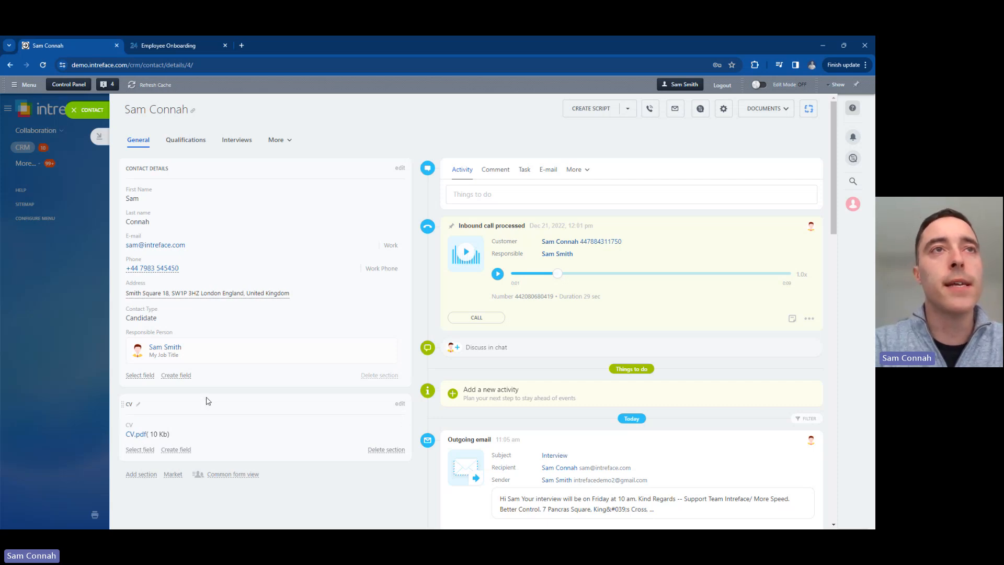
Check the candidate's qualifications and open their Oil Trader interview record.
{"action": "left_click", "coordinate": [186, 148]}
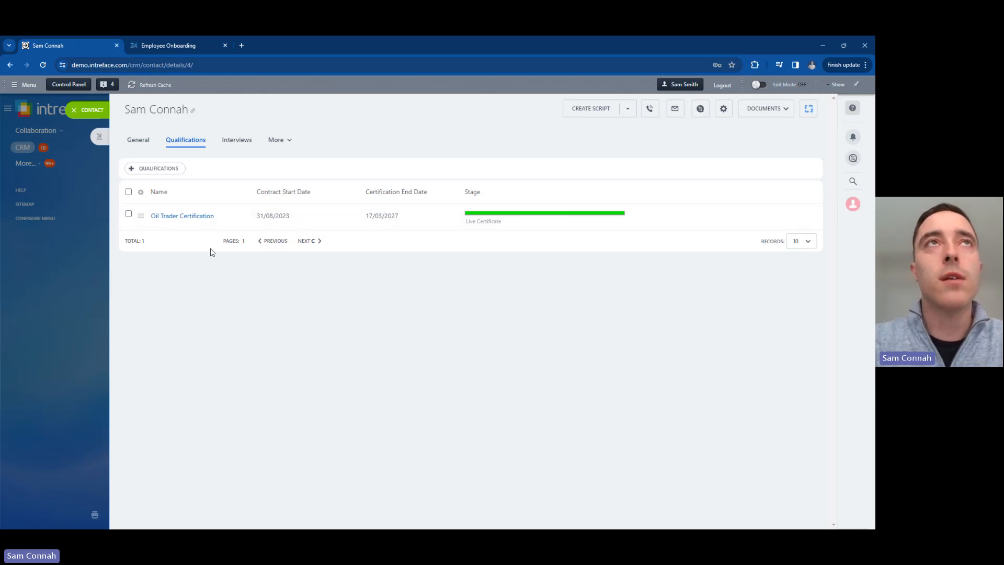
{"action": "left_click", "coordinate": [235, 145]}
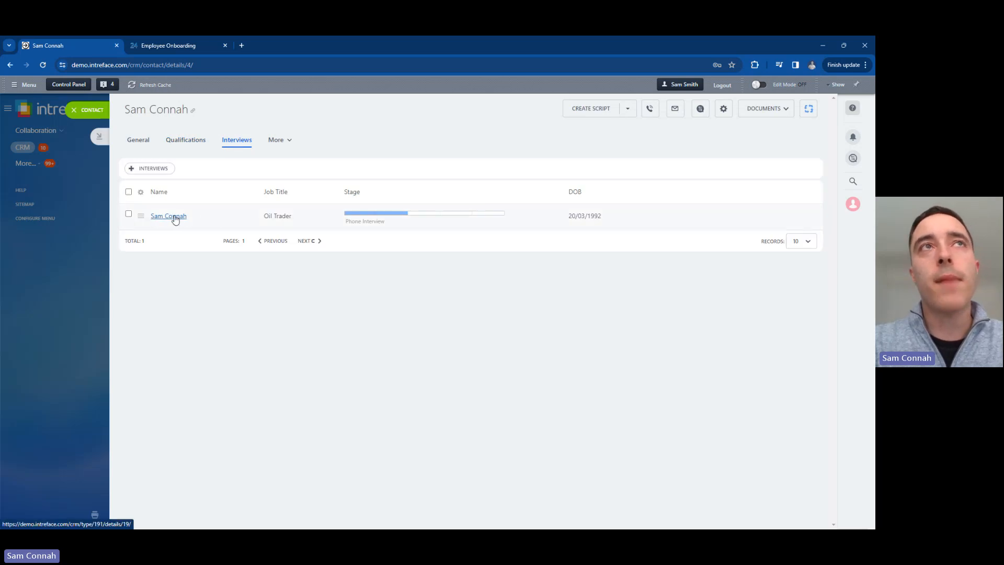
{"action": "left_click", "coordinate": [174, 216]}
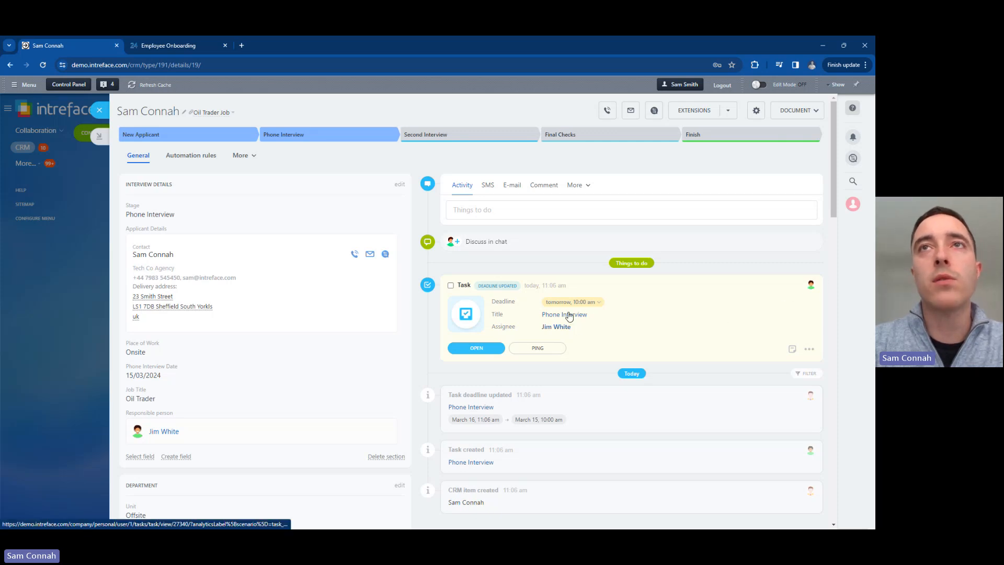
Review the Oil Trader Job automation rules, including the message of the Email - Second Interview Stage rule.
{"action": "left_click", "coordinate": [183, 156]}
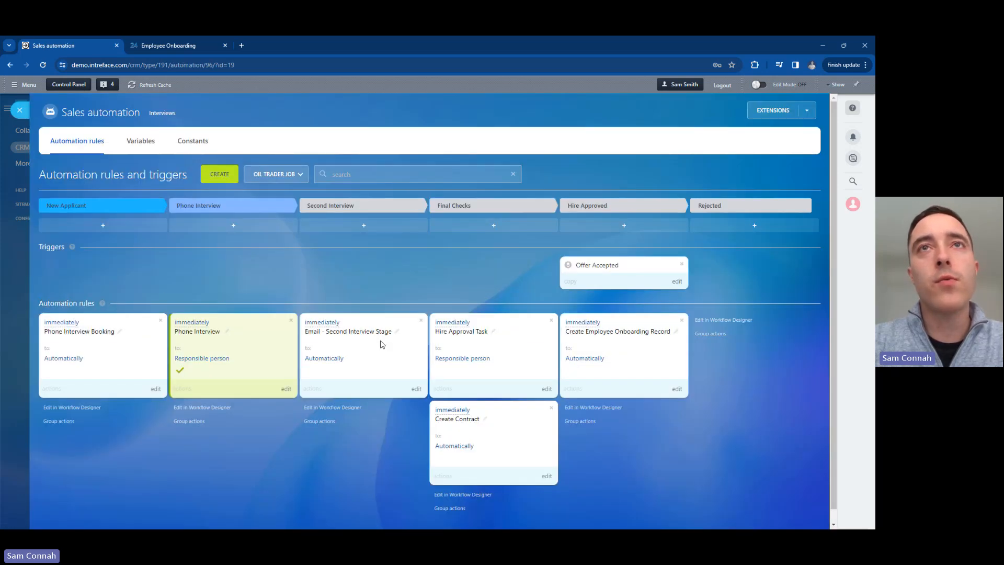
{"action": "left_click", "coordinate": [322, 327]}
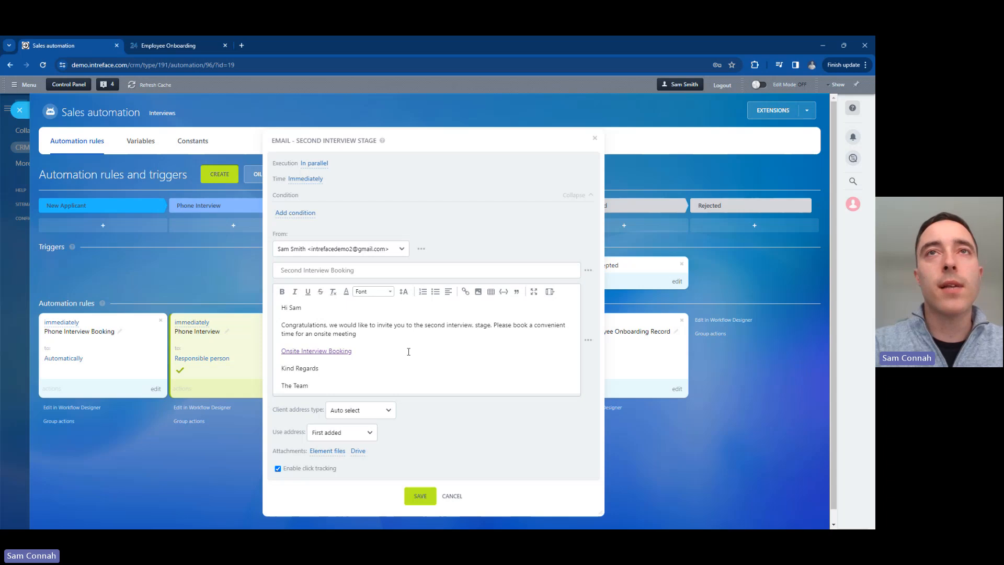
{"action": "left_click", "coordinate": [595, 138]}
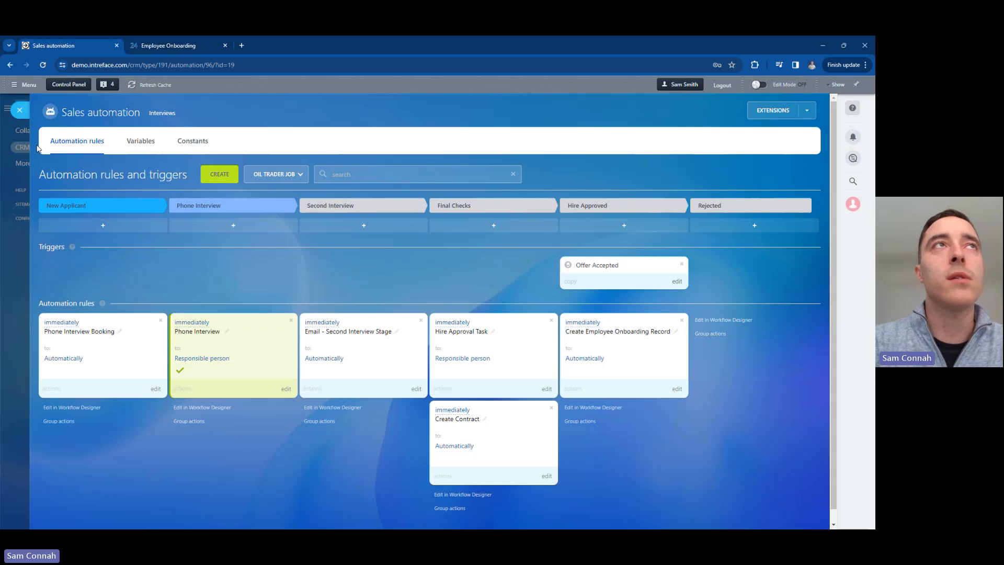
{"action": "left_click", "coordinate": [22, 113]}
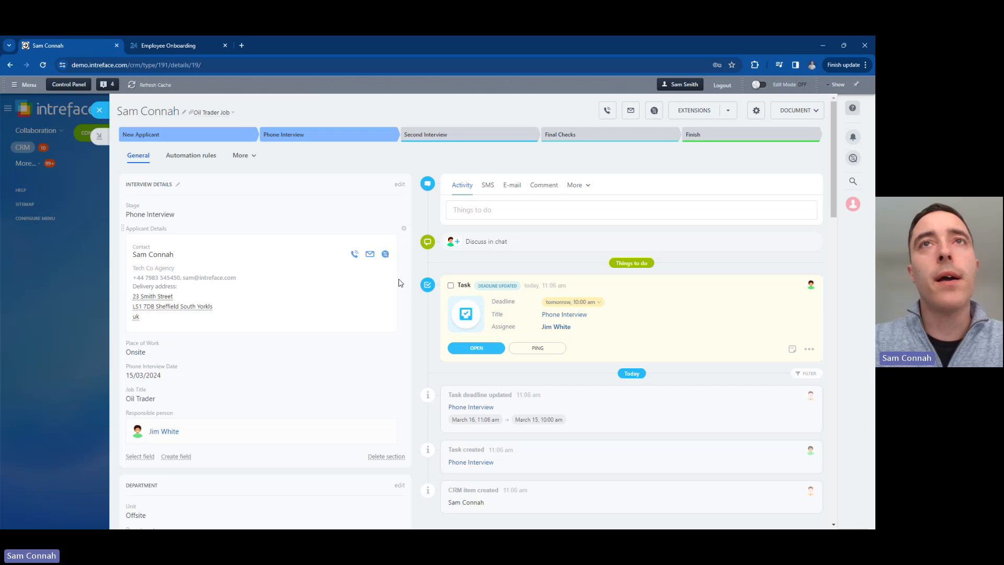
{"action": "left_click", "coordinate": [355, 255]}
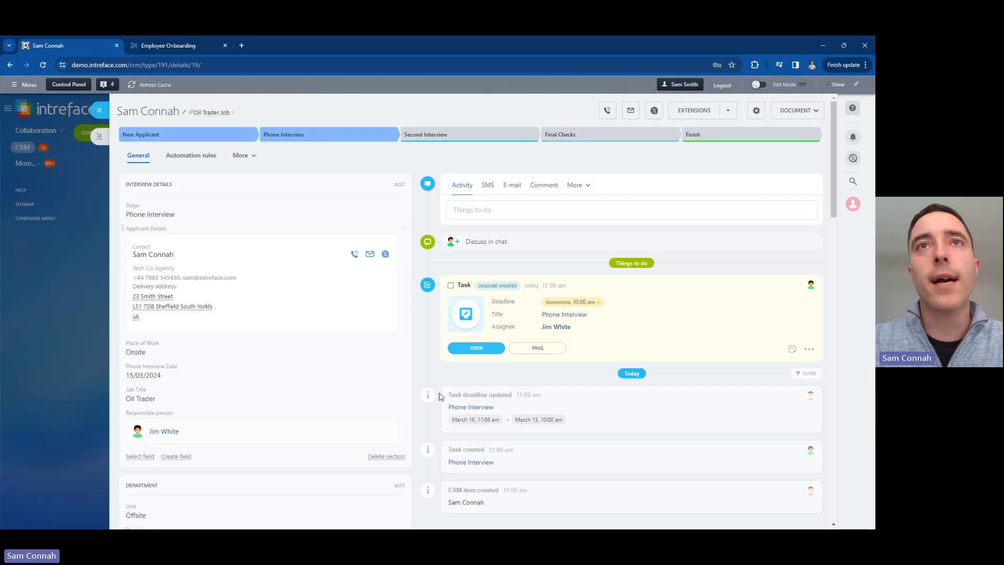
{"action": "left_click", "coordinate": [439, 401]}
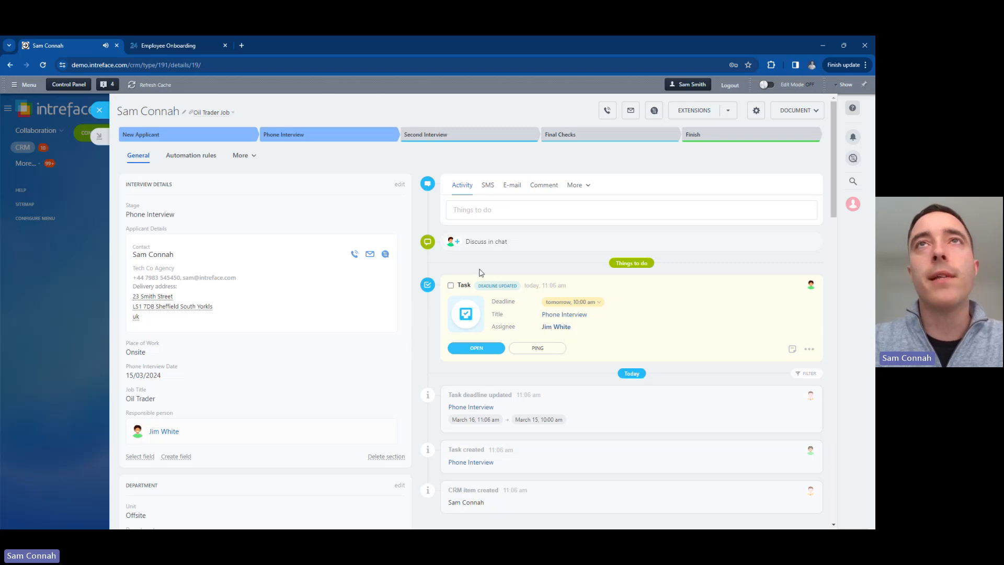
Mark the Phone Interview task as complete and move the interview record to the Second Interview stage.
{"action": "left_click", "coordinate": [450, 286]}
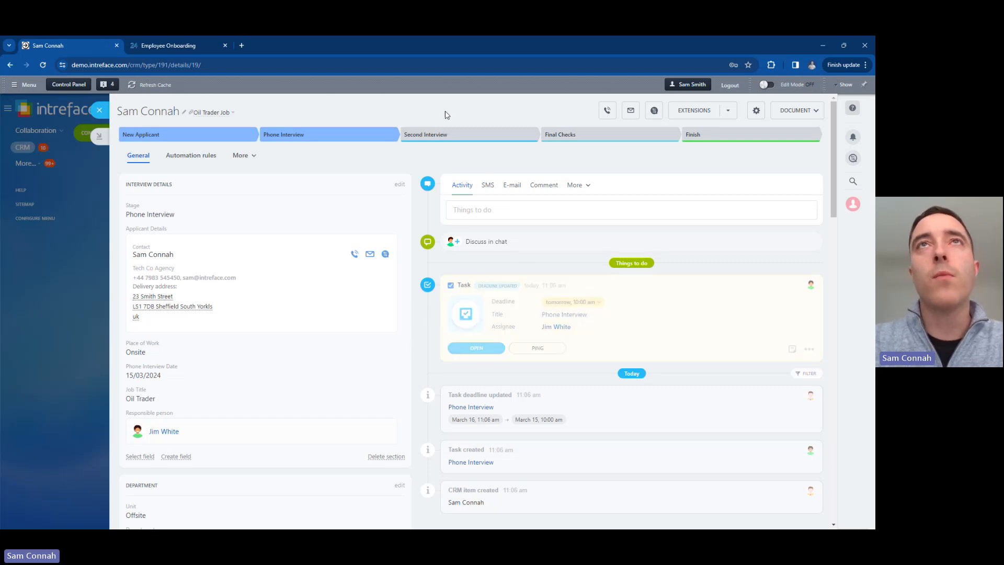
{"action": "left_click", "coordinate": [511, 137]}
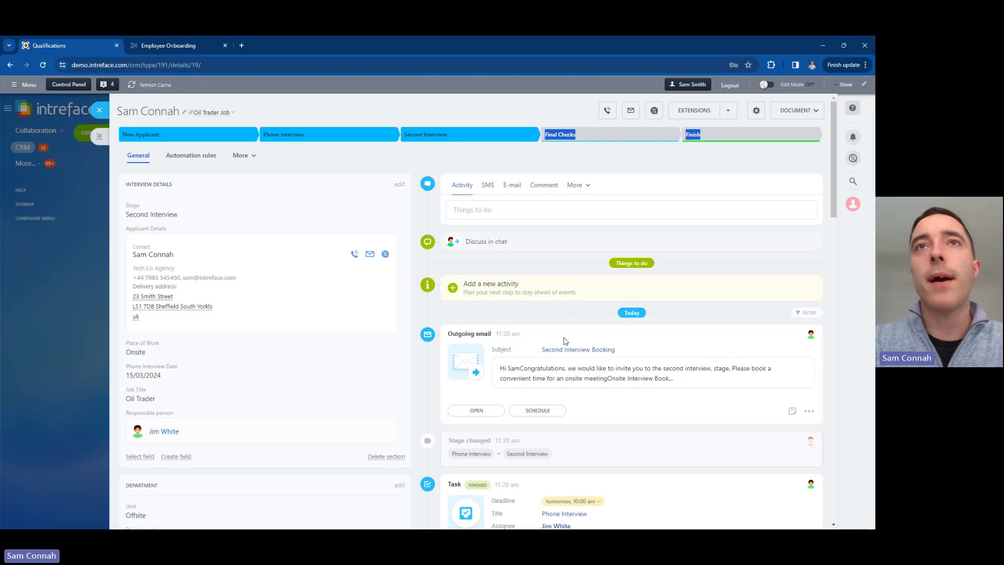
{"action": "left_click", "coordinate": [502, 312]}
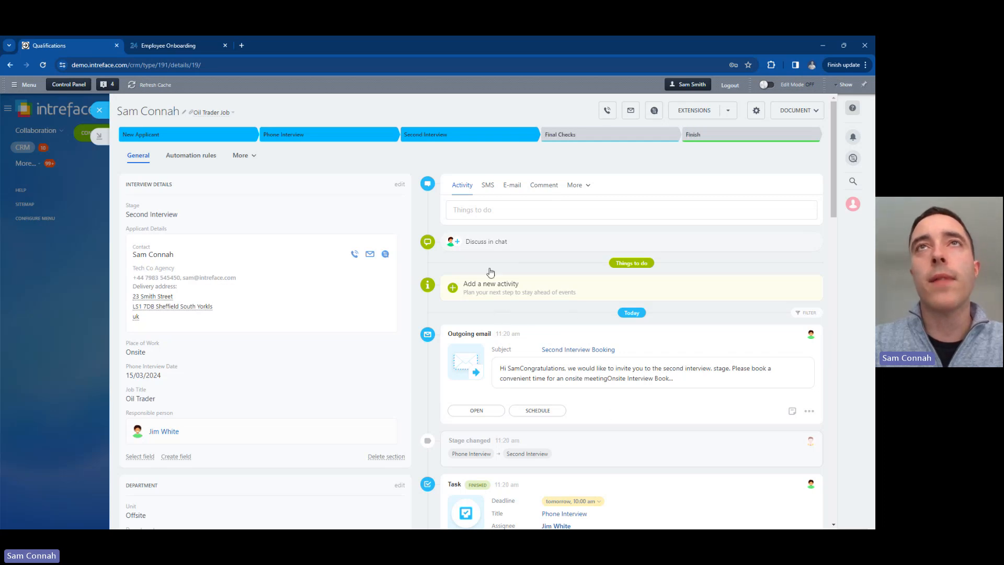
Post a comment mentioning a colleague, saying the candidate had a good first interview and "we've moved him to the second interview stage".
{"action": "left_click", "coordinate": [543, 186]}
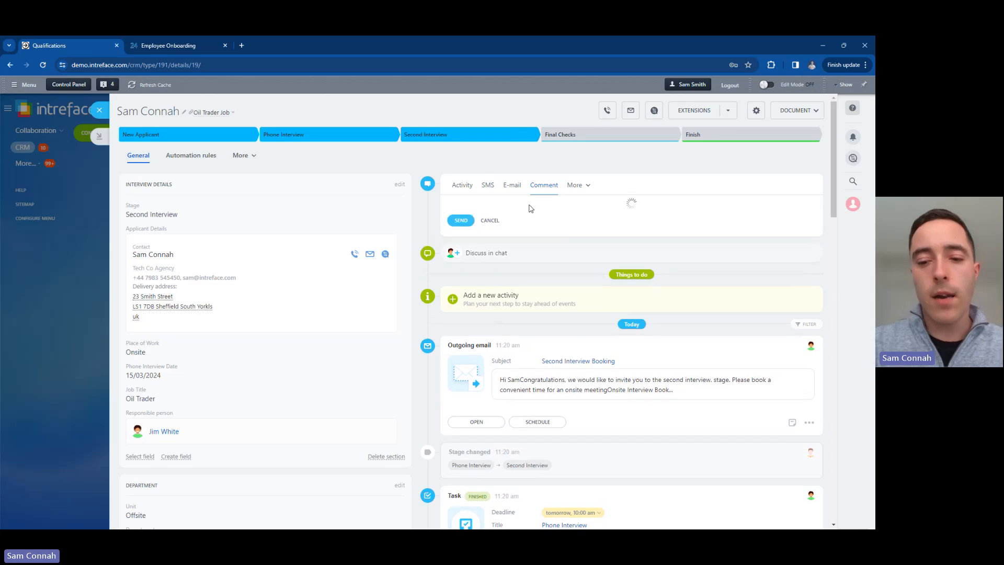
{"action": "type", "text": "@"}
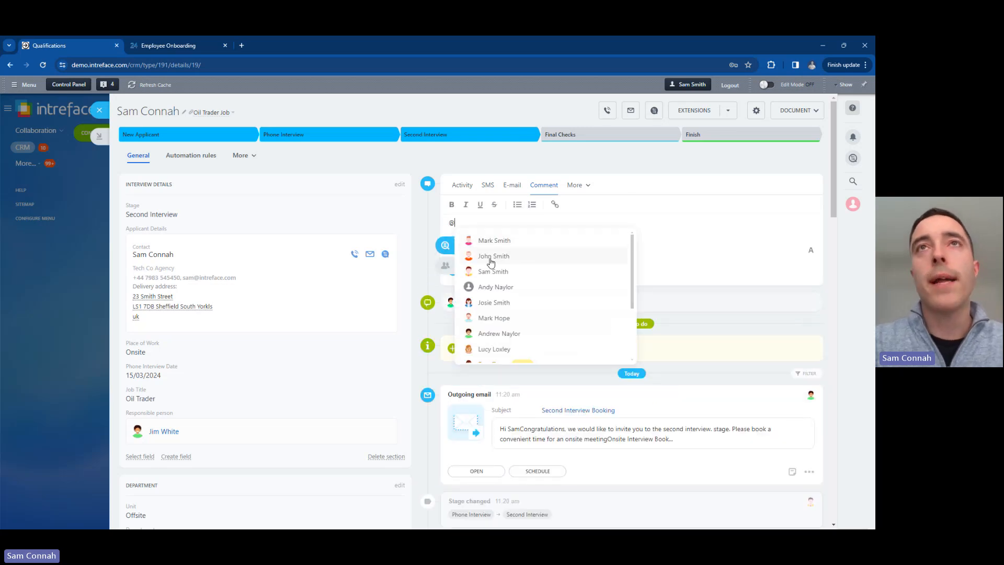
{"action": "left_click", "coordinate": [491, 257]}
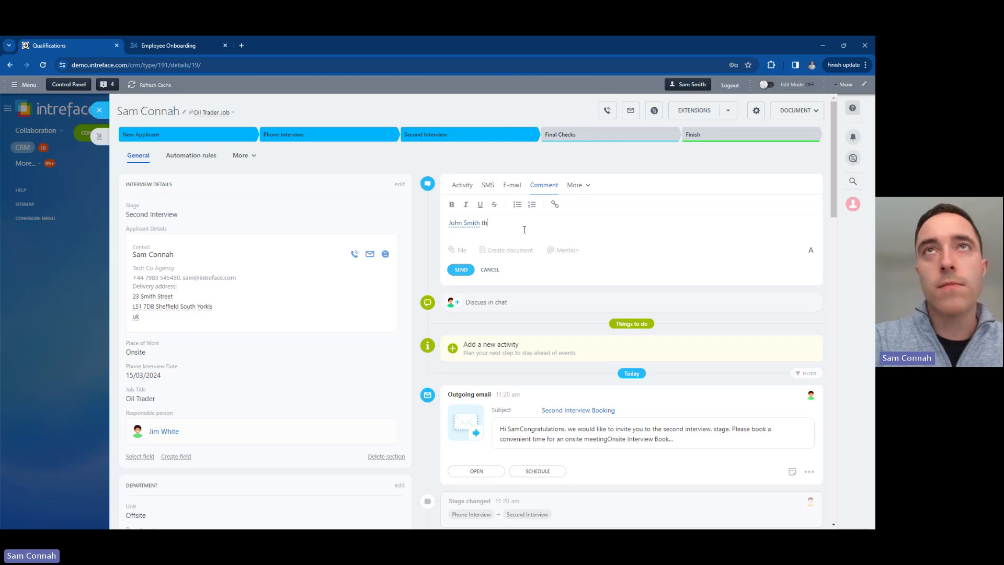
{"action": "key", "text": "BackSpace"}
{"action": "key", "text": "BackSpace"}
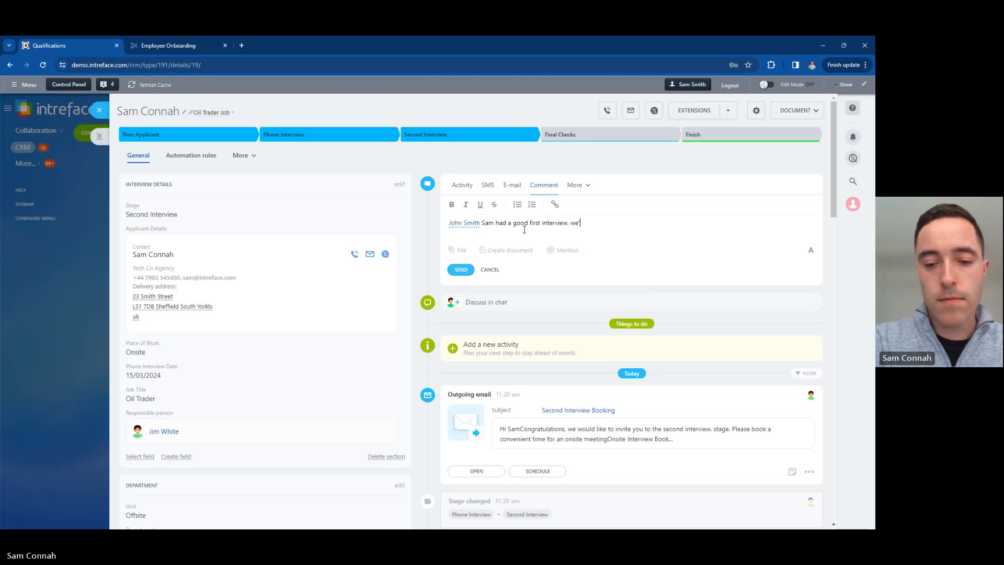
{"action": "type", "text": "ve moved him to the seco"}
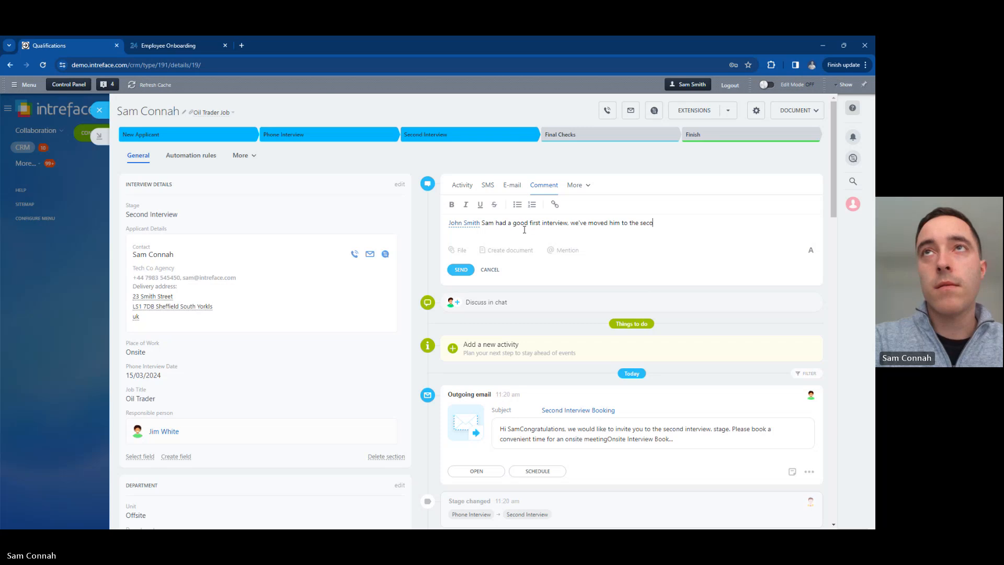
{"action": "type", "text": "nd interview "}
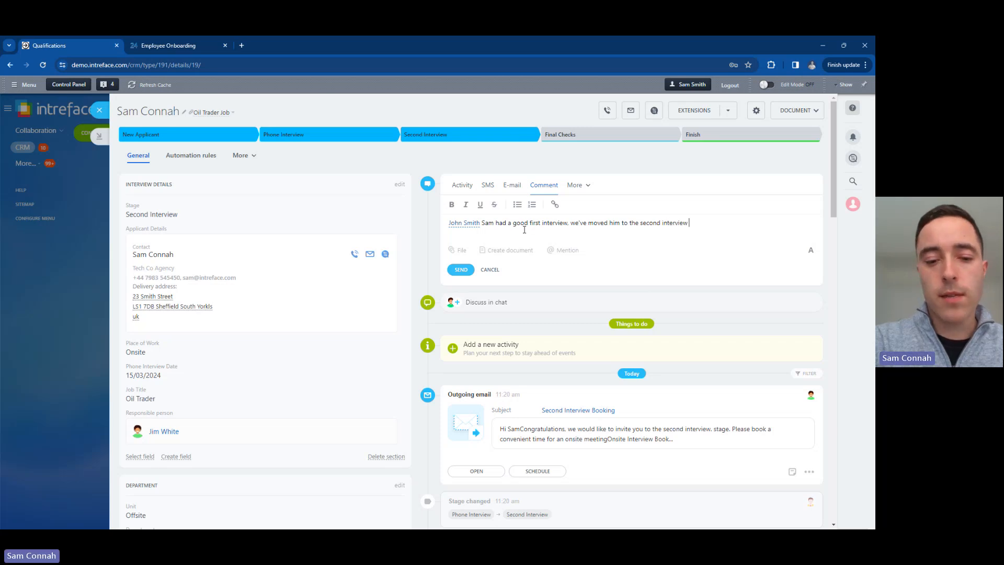
{"action": "type", "text": "stage"}
{"action": "left_click", "coordinate": [460, 269]}
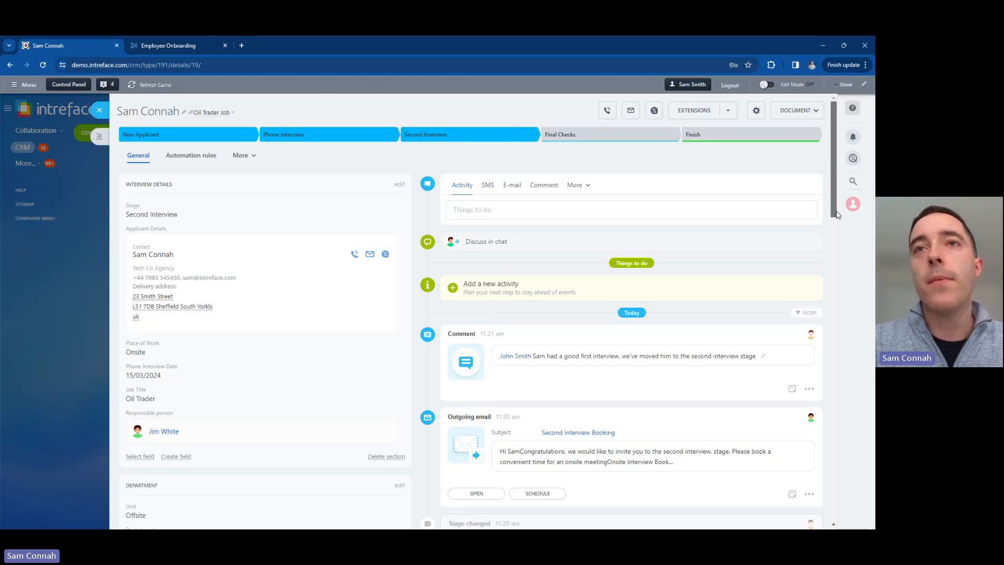
Finish the interview with the result Hire Approved and return to the candidate's general contact details.
{"action": "mouse_move", "coordinate": [834, 212]}
{"action": "left_mouse_down"}
{"action": "mouse_move", "coordinate": [833, 238]}
{"action": "mouse_move", "coordinate": [824, 199]}
{"action": "left_mouse_up"}
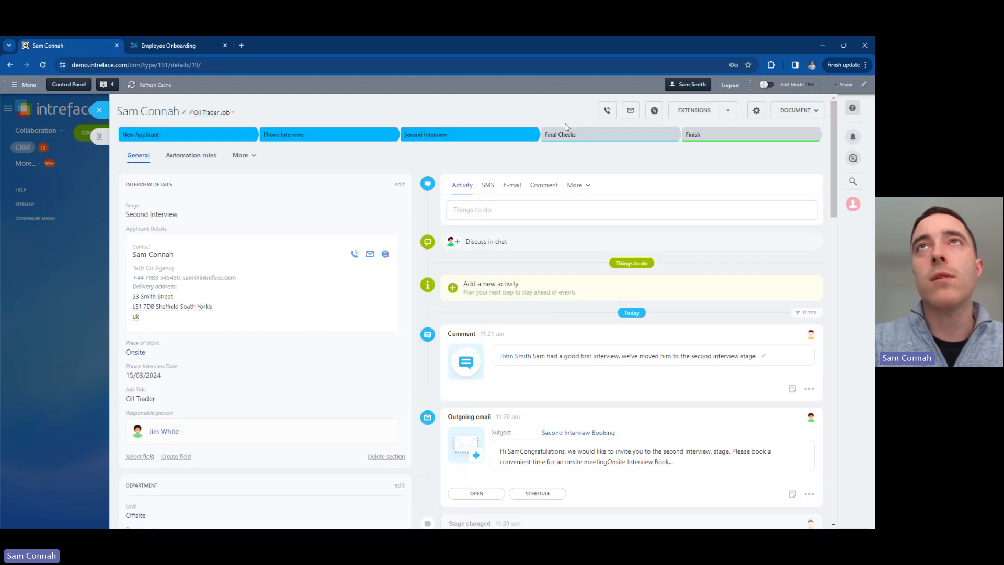
{"action": "left_click", "coordinate": [702, 135]}
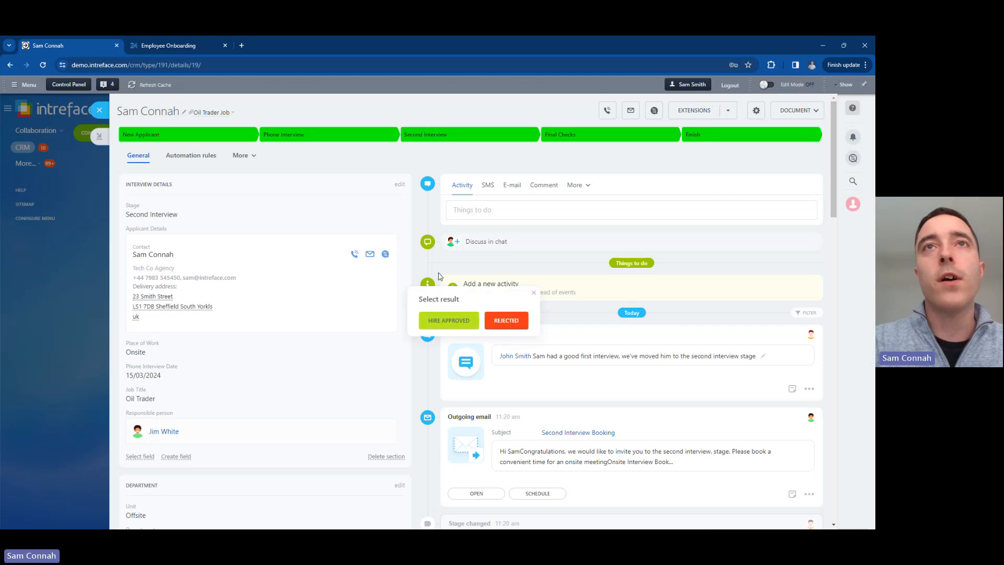
{"action": "left_click", "coordinate": [446, 320]}
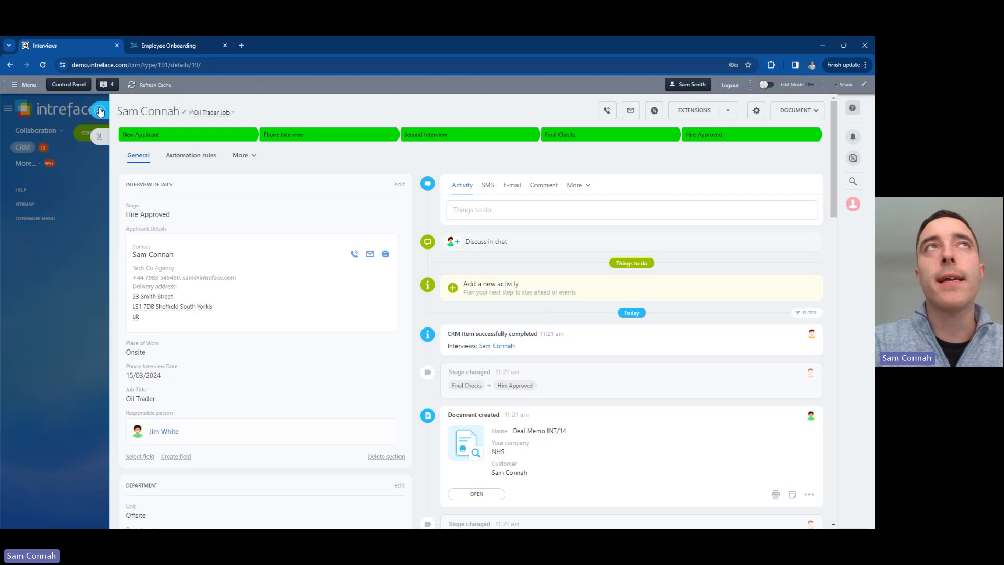
{"action": "left_click", "coordinate": [100, 112]}
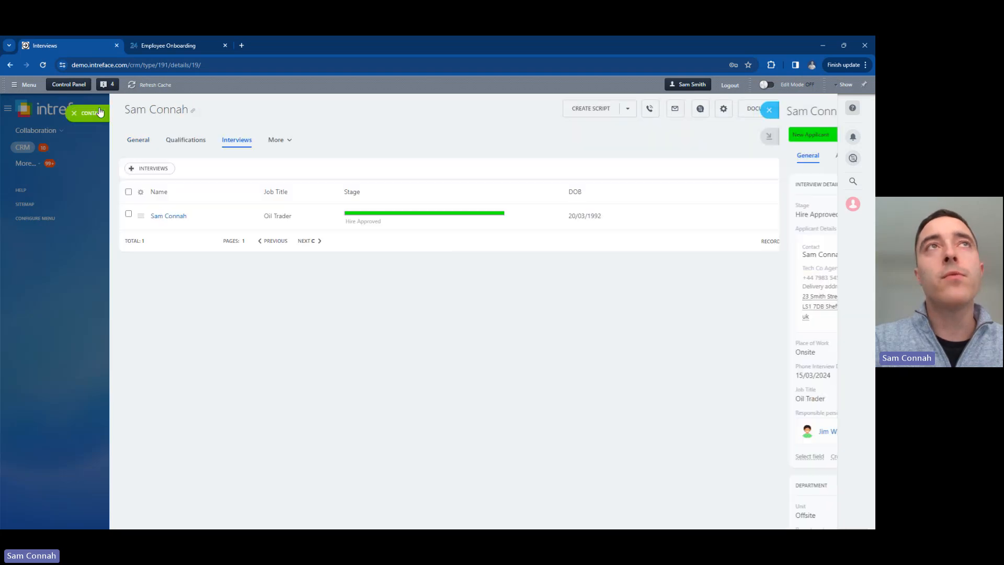
{"action": "left_click", "coordinate": [139, 140]}
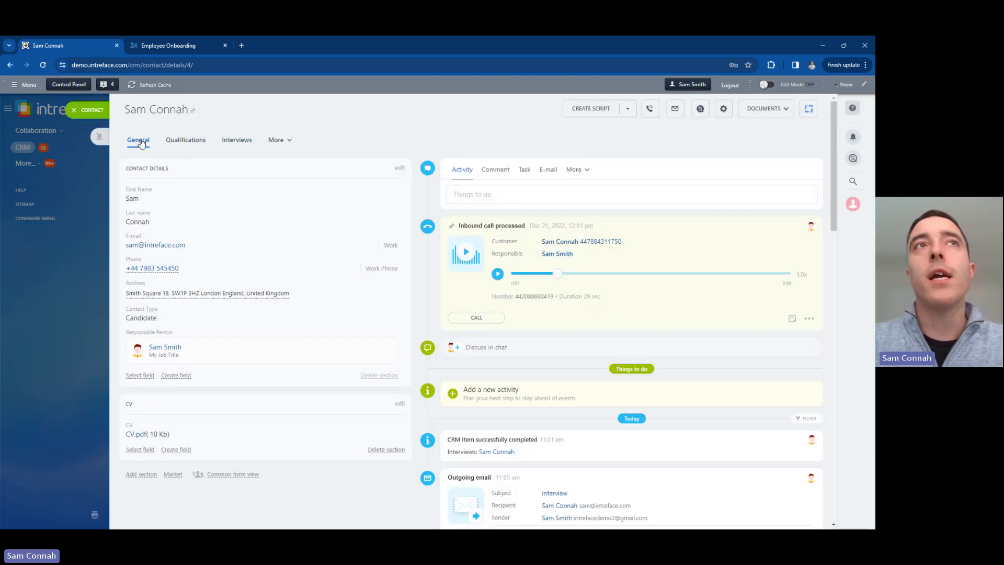
Switch to the Employee Onboarding board and examine the new hire's HR Setup record and the fields its task requires.
{"action": "left_click", "coordinate": [178, 46]}
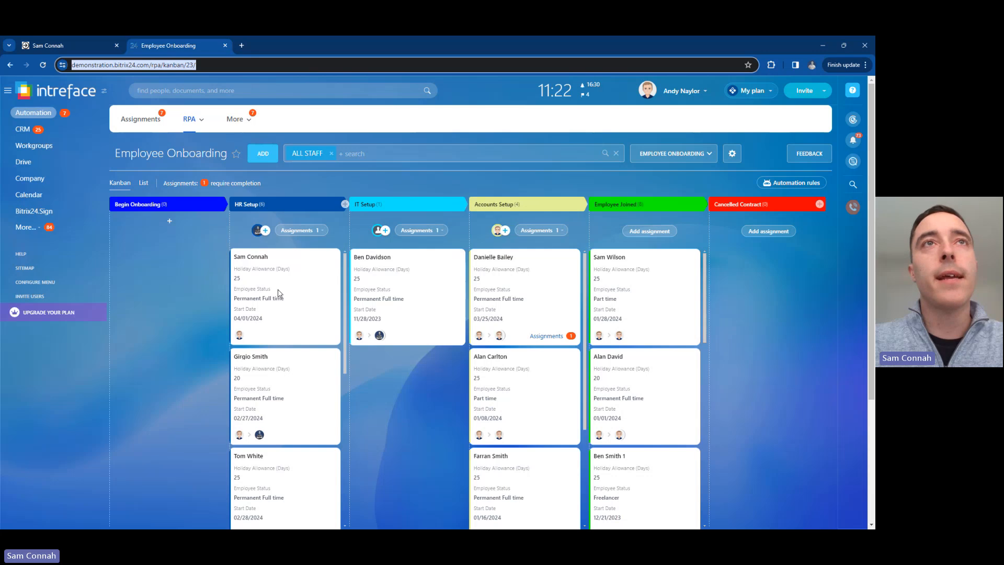
{"action": "left_click", "coordinate": [258, 261]}
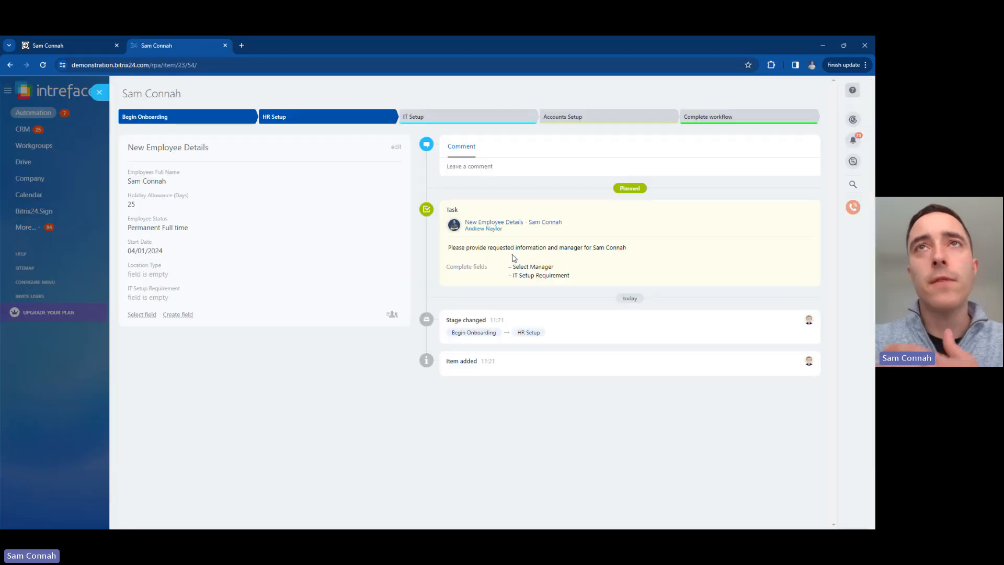
{"action": "left_click_drag", "start_coordinate": [584, 278], "coordinate": [509, 265]}
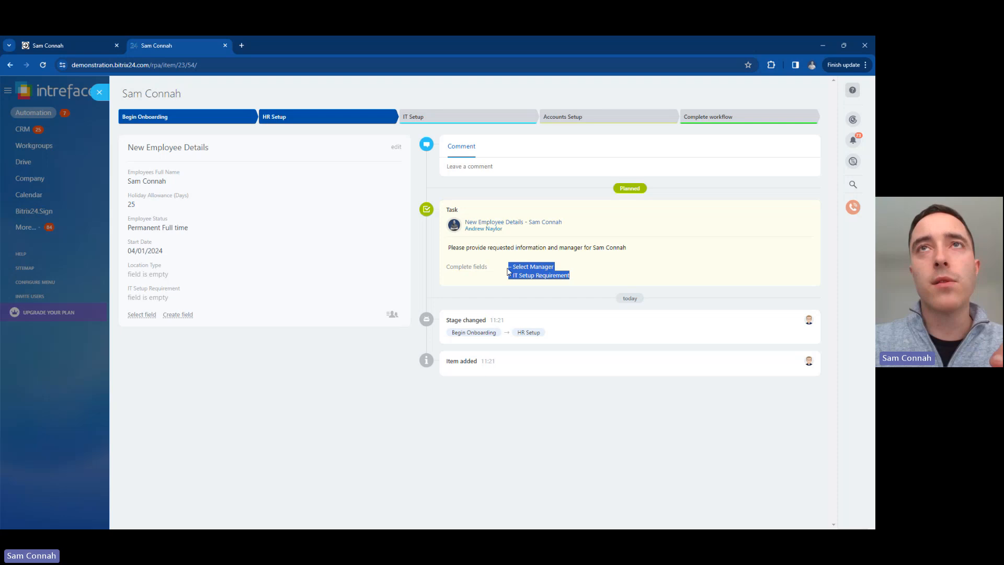
{"action": "left_click", "coordinate": [467, 408]}
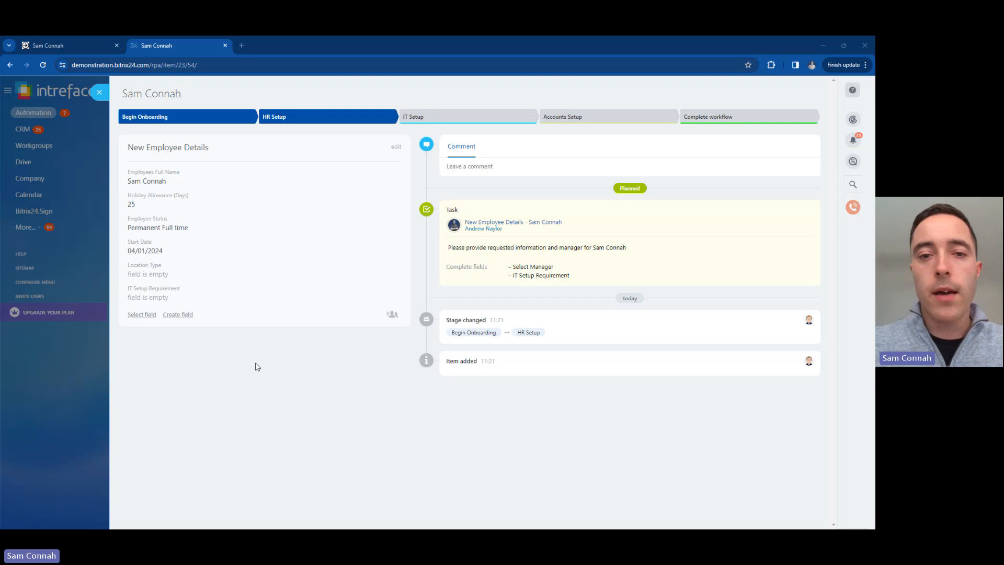
Switch to the assignee's Bitrix24 session and start the new hire's New Employee Details assignment in the in-progress workflows.
{"action": "key", "text": "alt+Tab"}
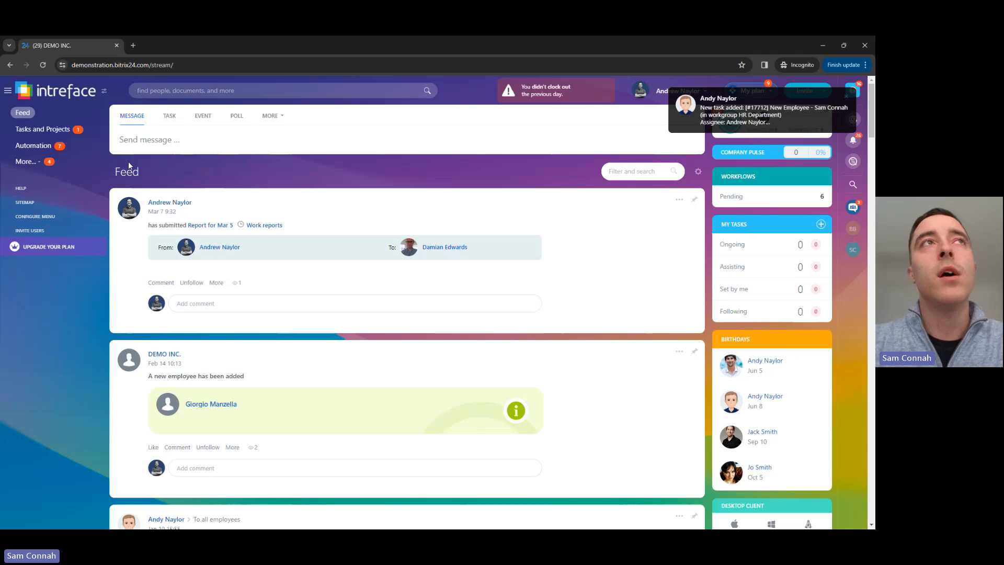
{"action": "left_click", "coordinate": [33, 146]}
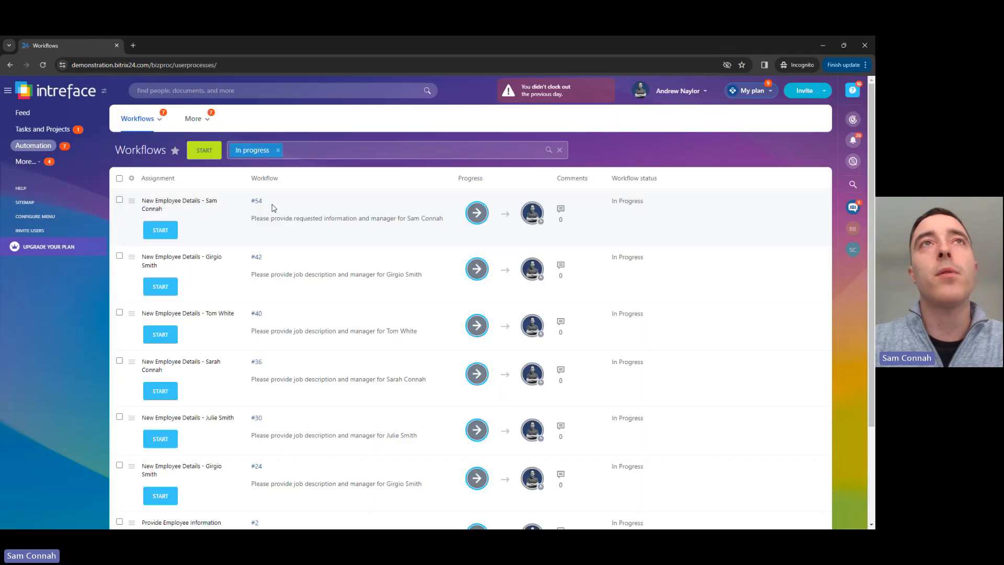
{"action": "left_click", "coordinate": [156, 232]}
{"action": "left_click", "coordinate": [156, 232]}
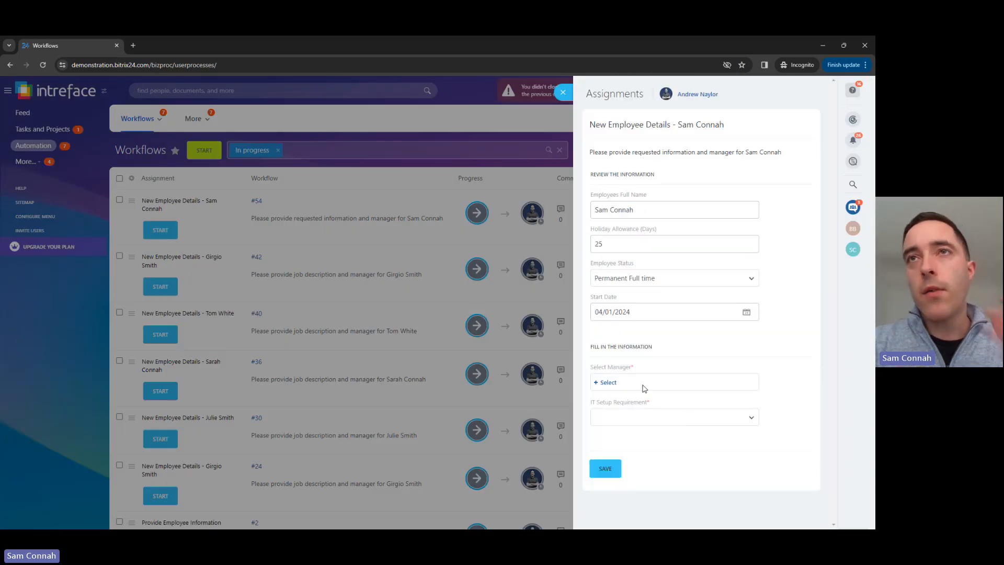
Try to save the assignment with the required Select Manager and IT Setup Requirement fields left empty.
{"action": "left_click_drag", "start_coordinate": [642, 367], "coordinate": [591, 368]}
{"action": "left_click", "coordinate": [639, 366]}
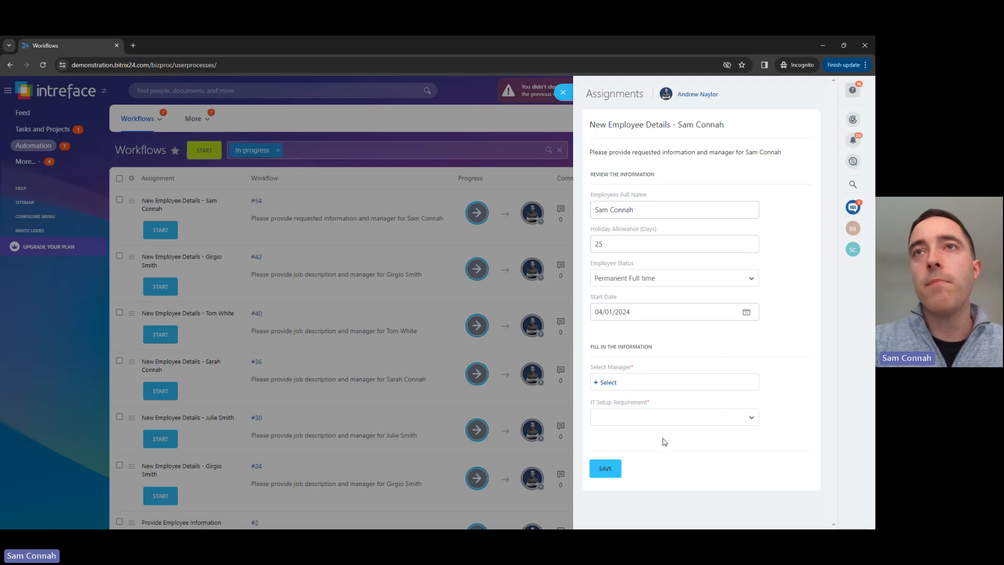
{"action": "left_click", "coordinate": [614, 474]}
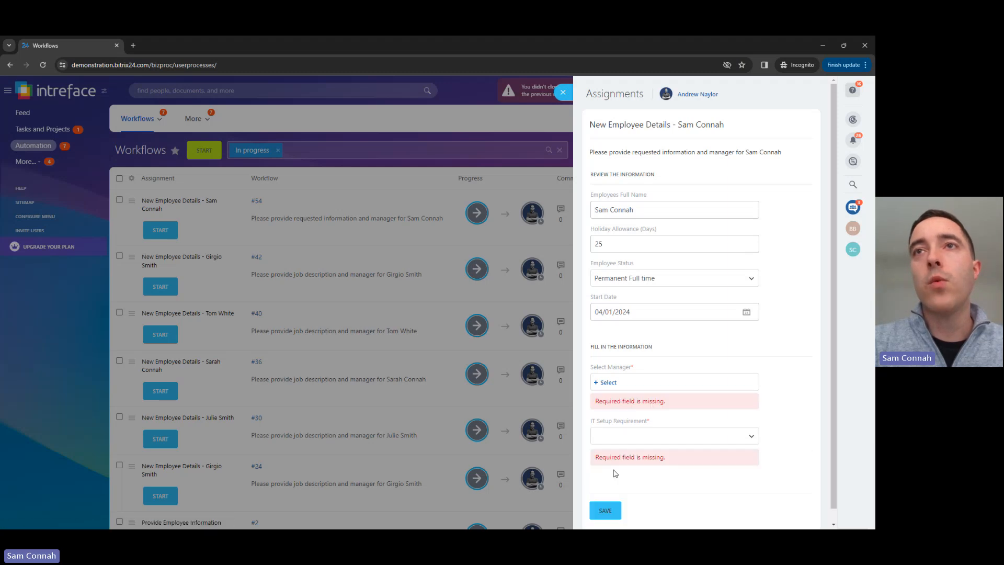
Select the hire's manager, set IT Setup Requirement to Desktop Device, LMS Software and Mobile, and save the assignment.
{"action": "left_click", "coordinate": [609, 383]}
{"action": "left_click", "coordinate": [631, 456]}
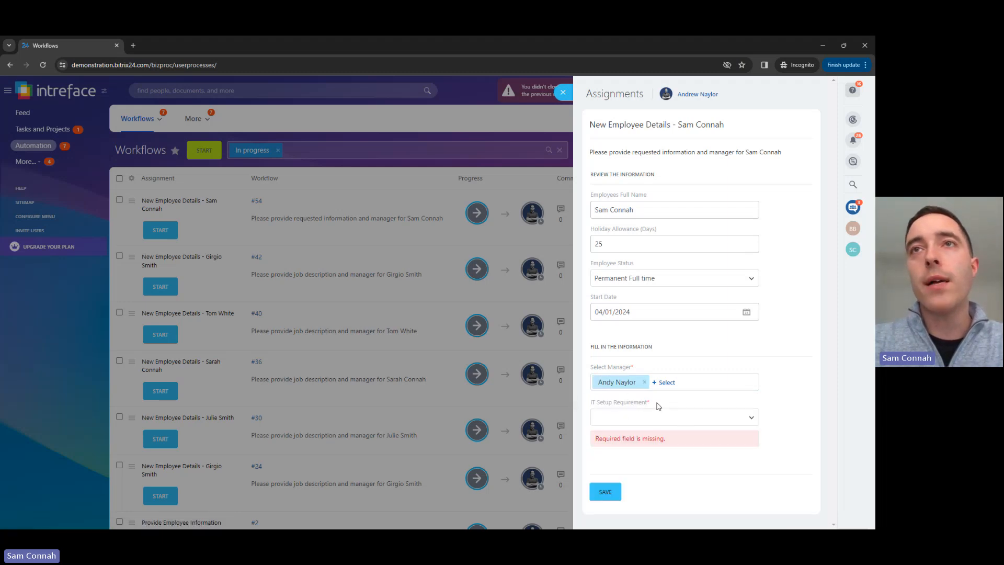
{"action": "left_click", "coordinate": [651, 418]}
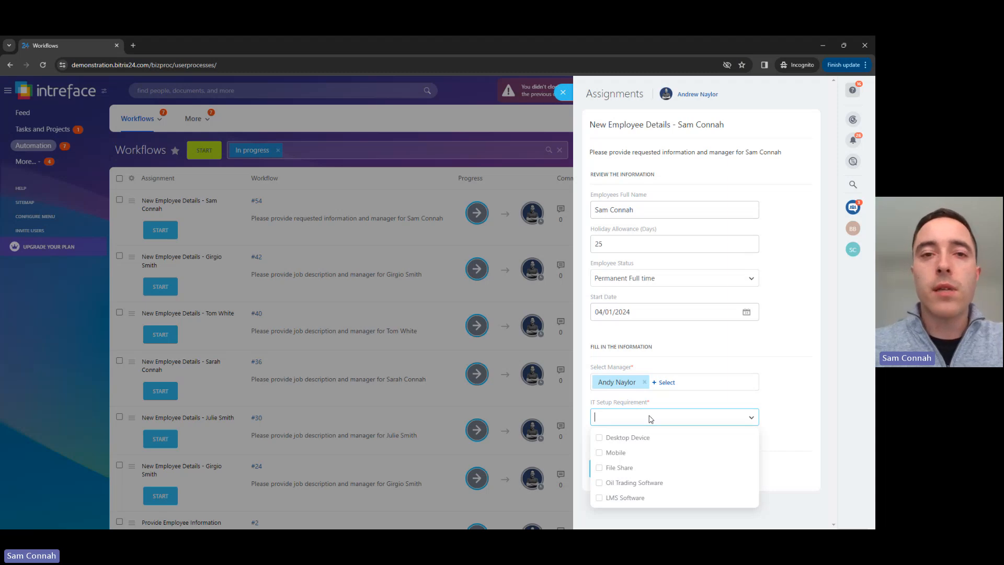
{"action": "left_click", "coordinate": [617, 439]}
{"action": "left_click", "coordinate": [600, 499]}
{"action": "left_click", "coordinate": [600, 453]}
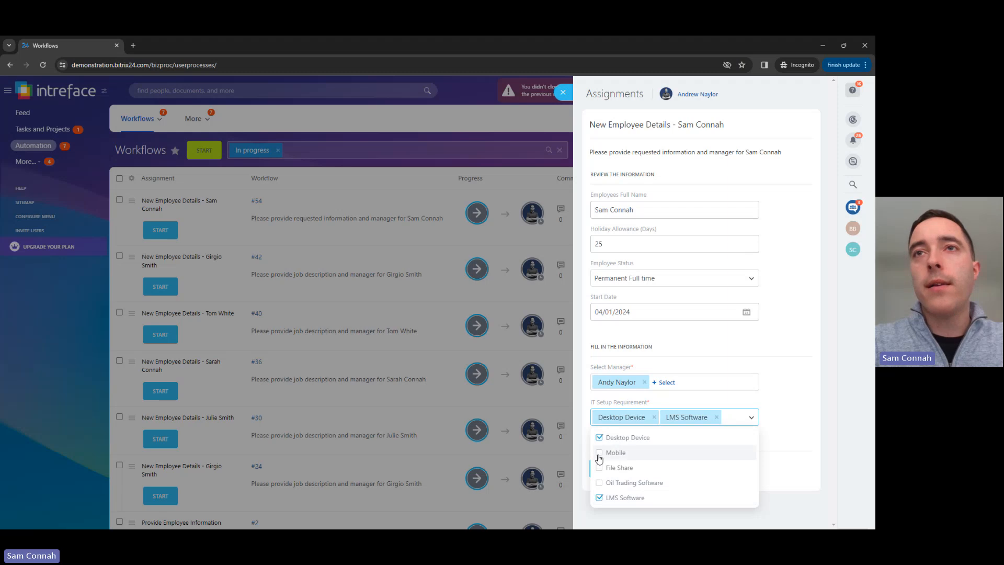
{"action": "left_click", "coordinate": [791, 436]}
{"action": "left_click", "coordinate": [603, 485]}
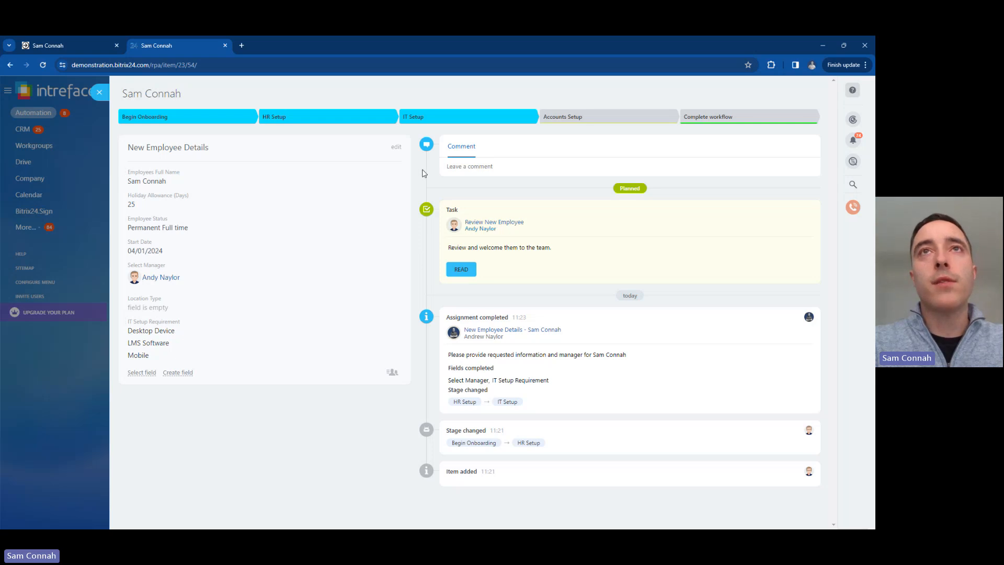
Mark the Review New Employee task as read in the hire's onboarding record and return to the Employee Onboarding board.
{"action": "left_click", "coordinate": [461, 269]}
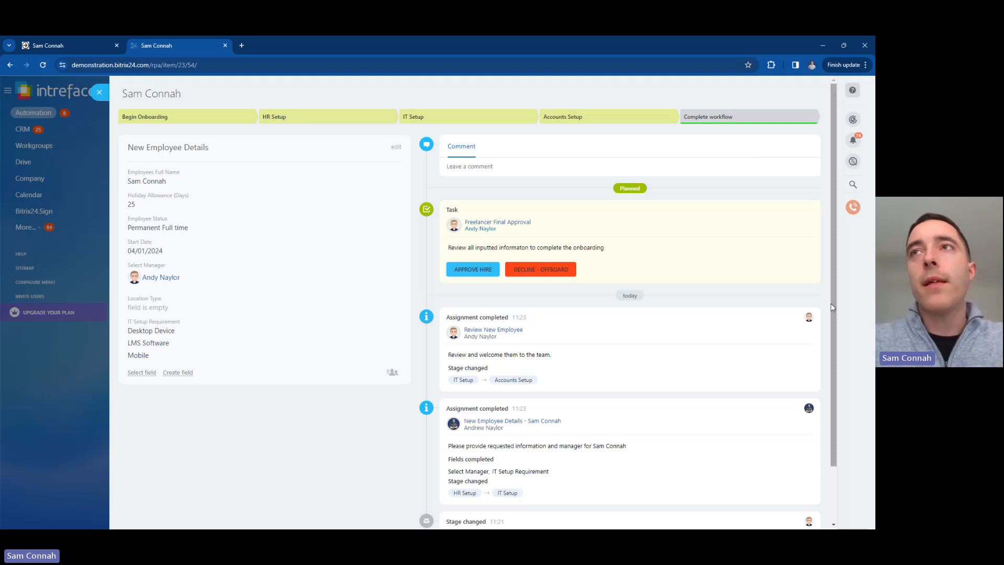
{"action": "left_click_drag", "start_coordinate": [833, 307], "coordinate": [837, 284]}
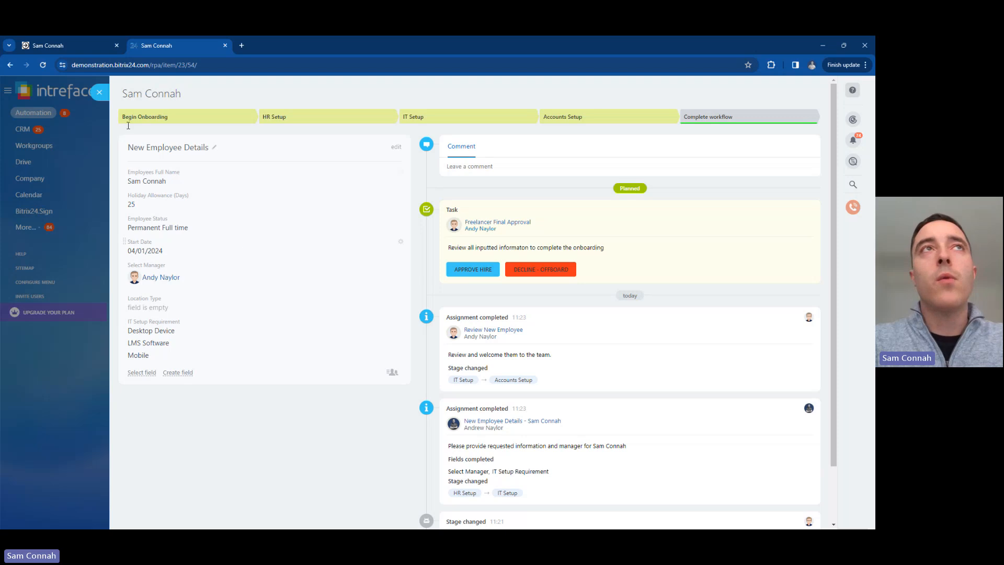
{"action": "left_click", "coordinate": [99, 92]}
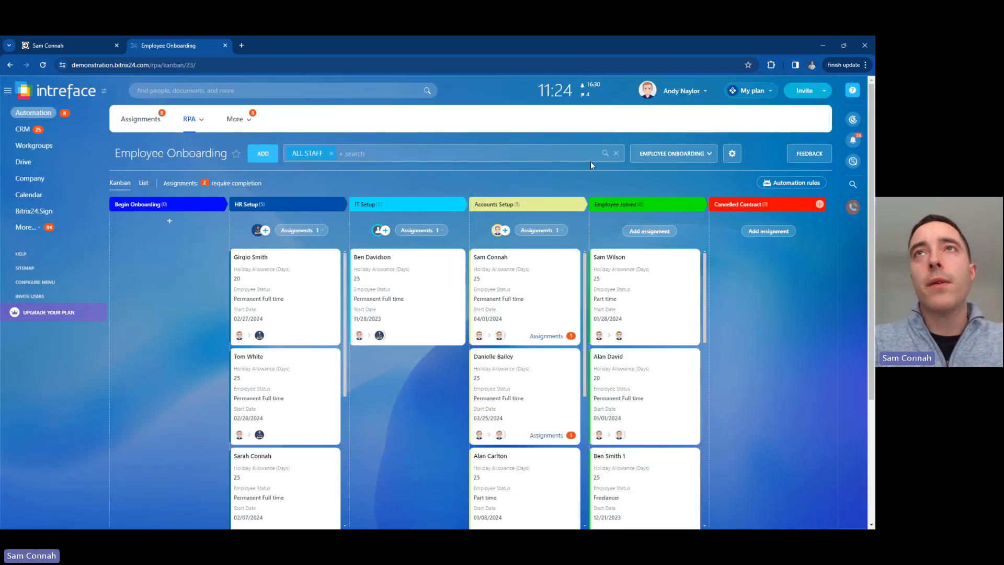
Examine the Employee Onboarding board's filter fields and stage options, and switch to the Recruitment & Employee Onboarding presentation slide.
{"action": "left_click", "coordinate": [528, 152]}
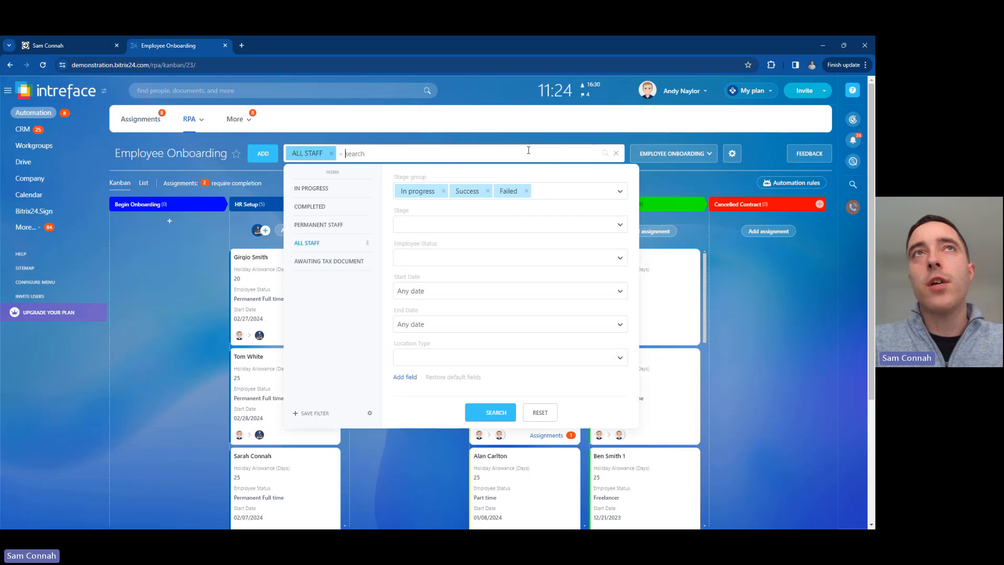
{"action": "left_click", "coordinate": [447, 222]}
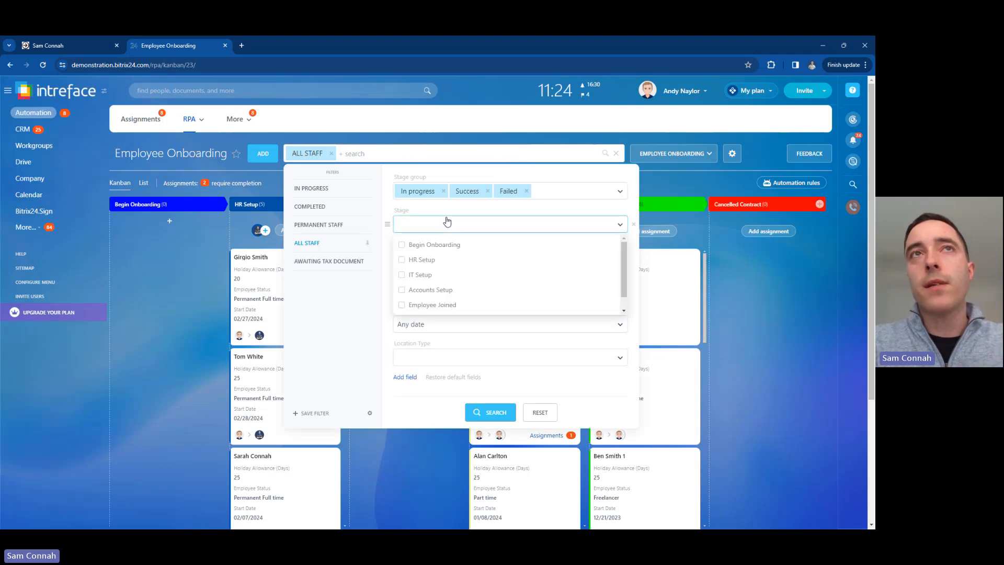
{"action": "left_click", "coordinate": [429, 402]}
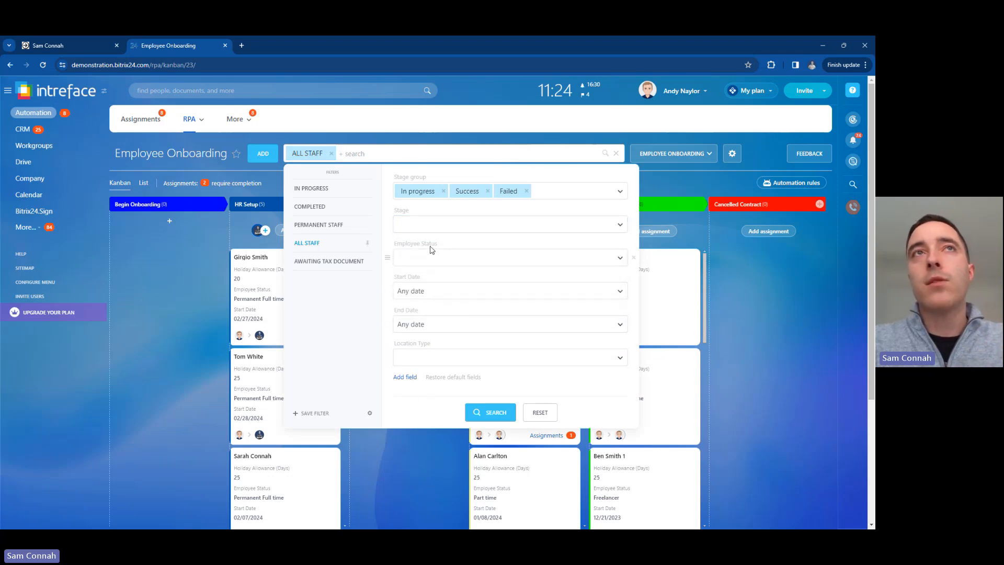
{"action": "left_click", "coordinate": [227, 169]}
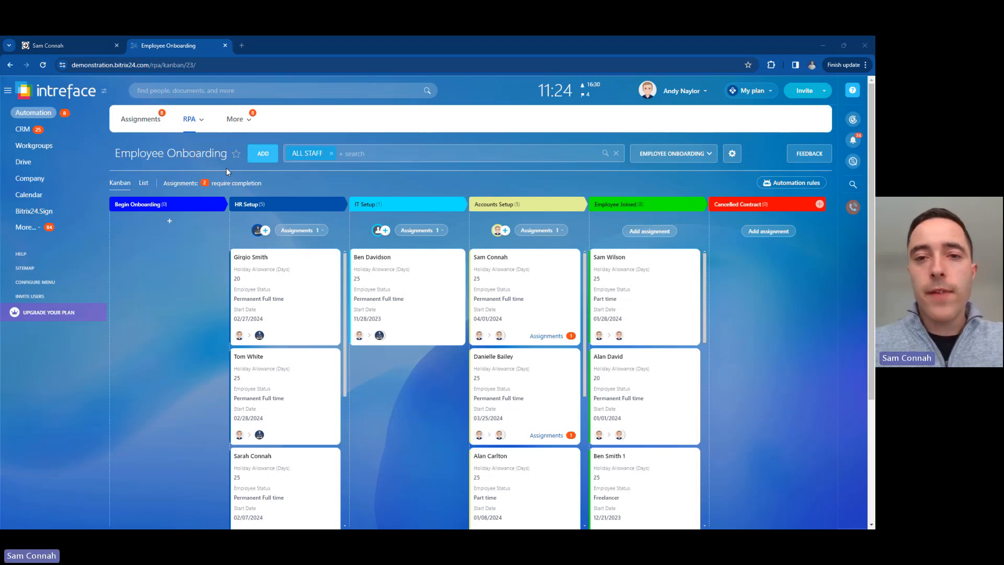
{"action": "key", "text": "alt+Tab"}
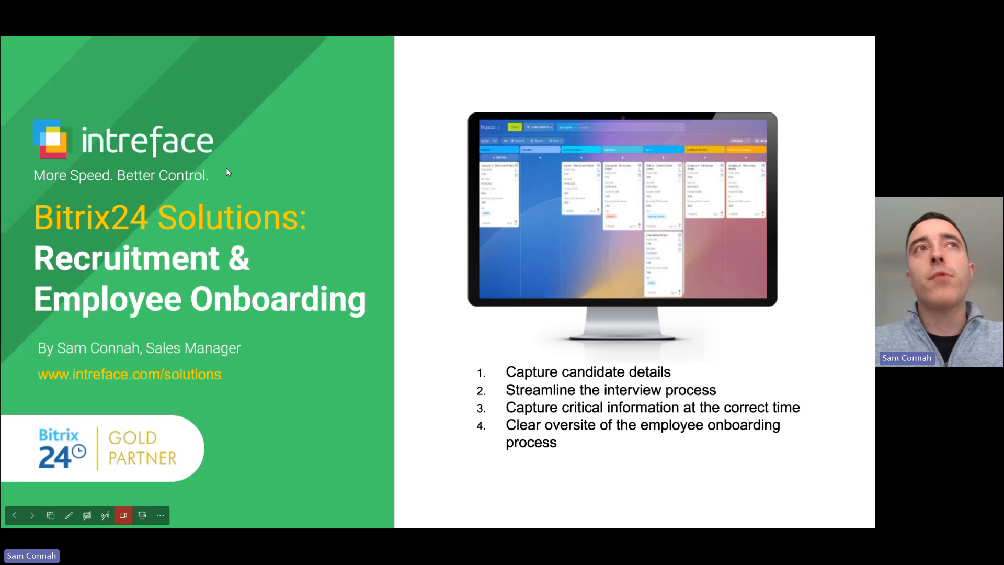